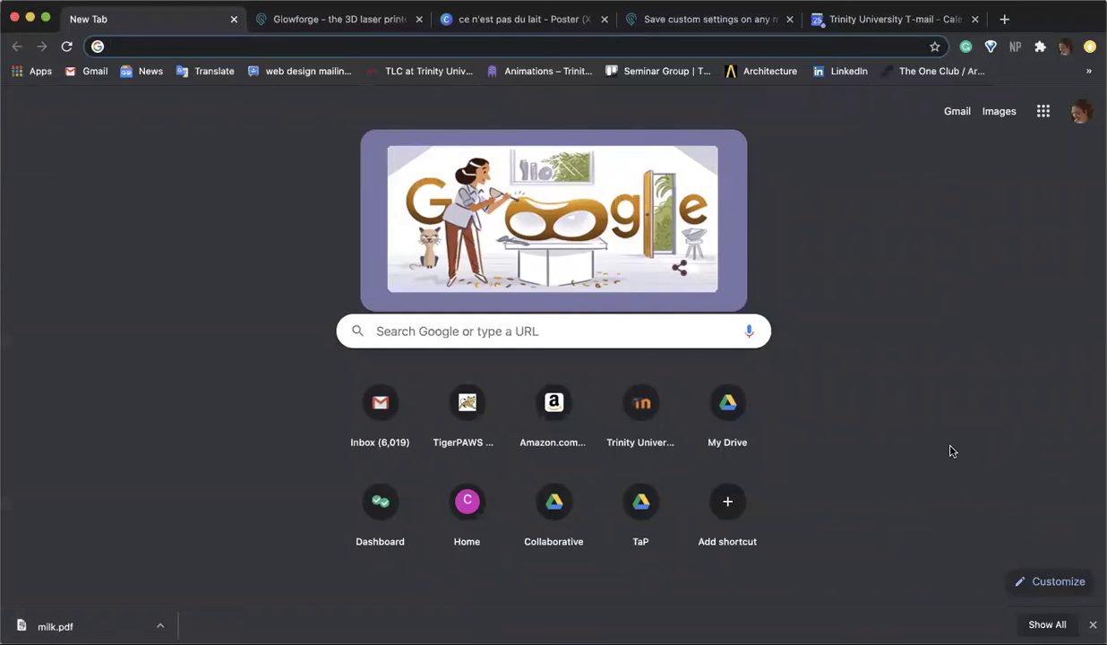
Step: Load templatemaker.nl in Chrome by autocompleting 'temp' in the address bar
{"action": "left_click", "coordinate": [169, 50]}
{"action": "type", "text": "temp"}
{"action": "key", "text": "Return"}
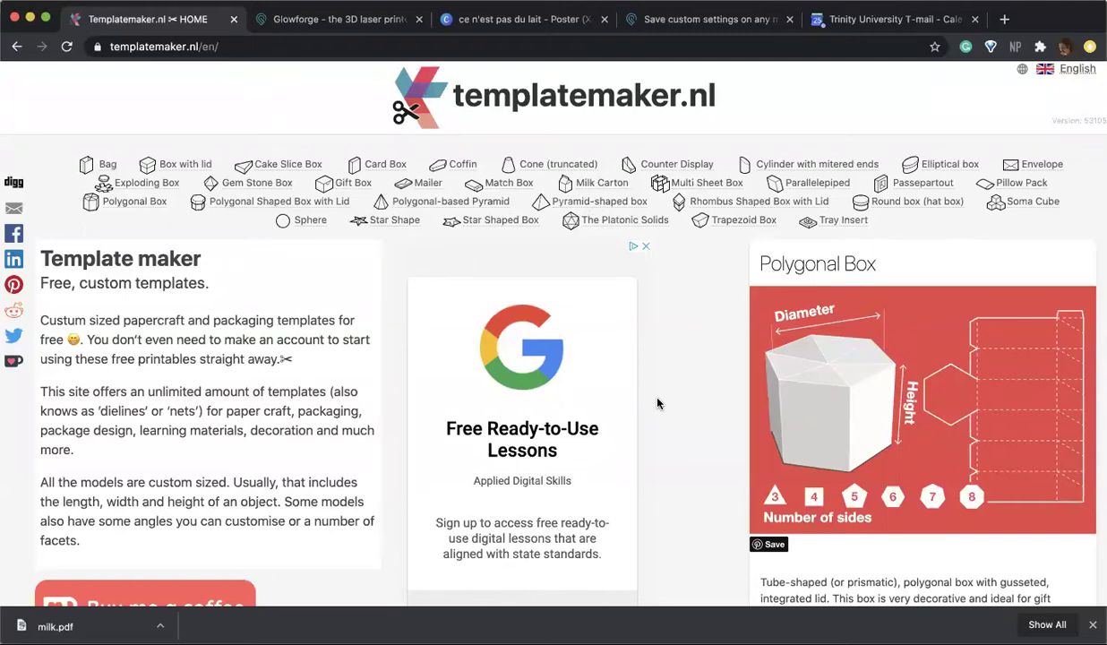
Step: Open the Milk Carton template and bring its 100 × 80 × 140, roof 25 dimensions form into view
{"action": "scroll", "coordinate": [657, 404], "scroll_direction": "down", "scroll_amount": 2}
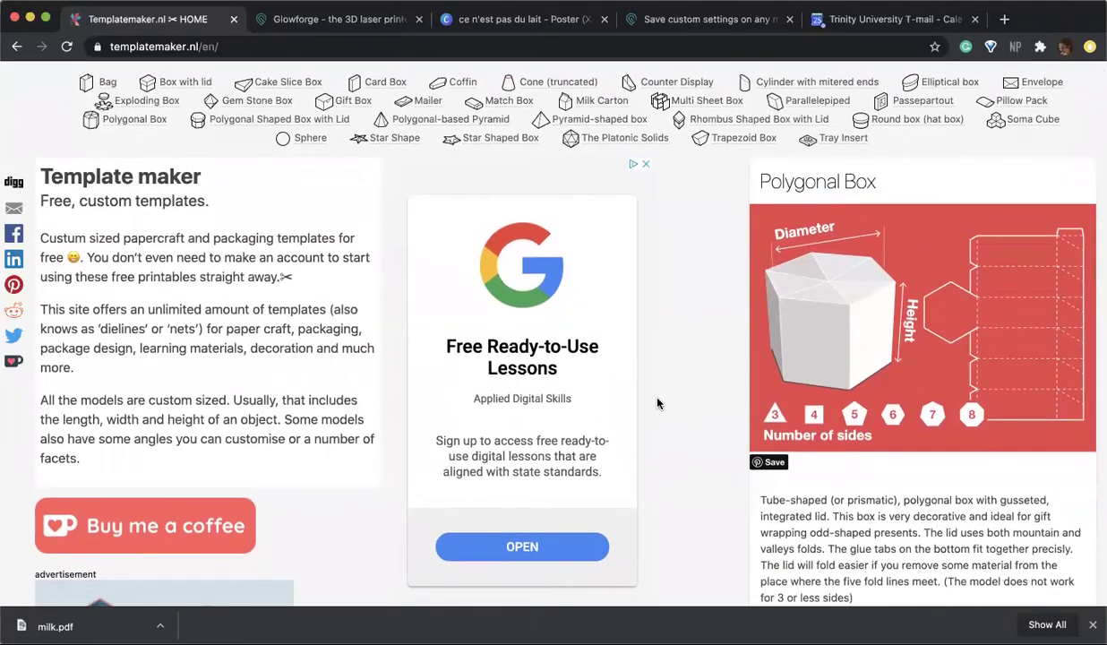
{"action": "scroll", "coordinate": [657, 404], "scroll_direction": "up", "scroll_amount": 1}
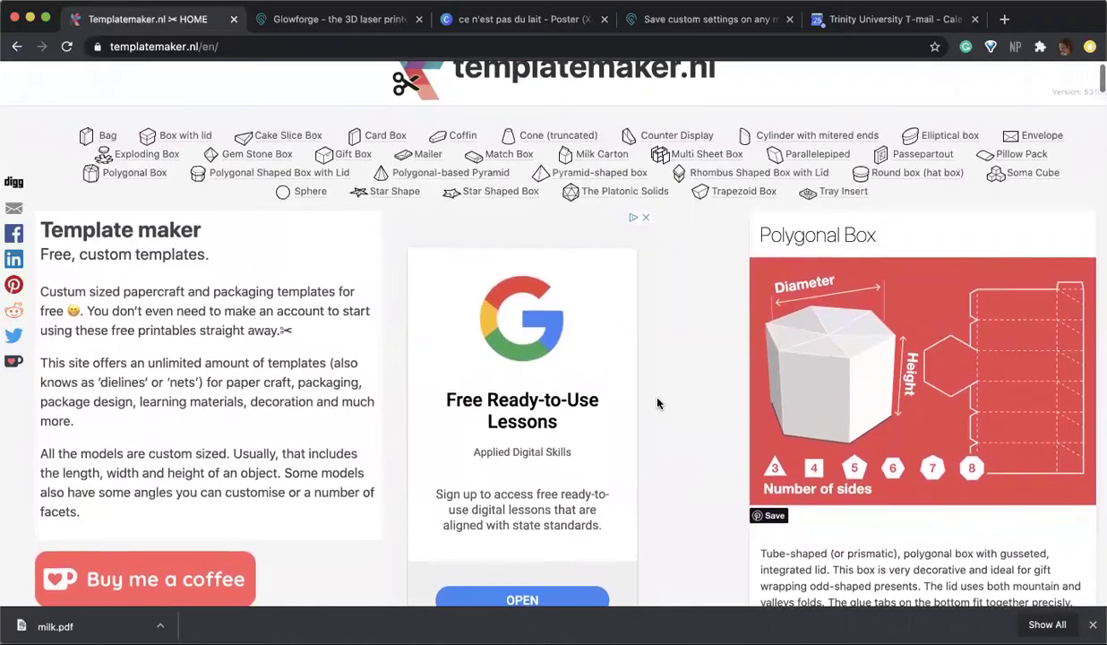
{"action": "scroll", "coordinate": [658, 403], "scroll_direction": "down", "scroll_amount": 6}
{"action": "scroll", "coordinate": [657, 404], "scroll_direction": "down", "scroll_amount": 15}
{"action": "scroll", "coordinate": [657, 404], "scroll_direction": "down", "scroll_amount": 2}
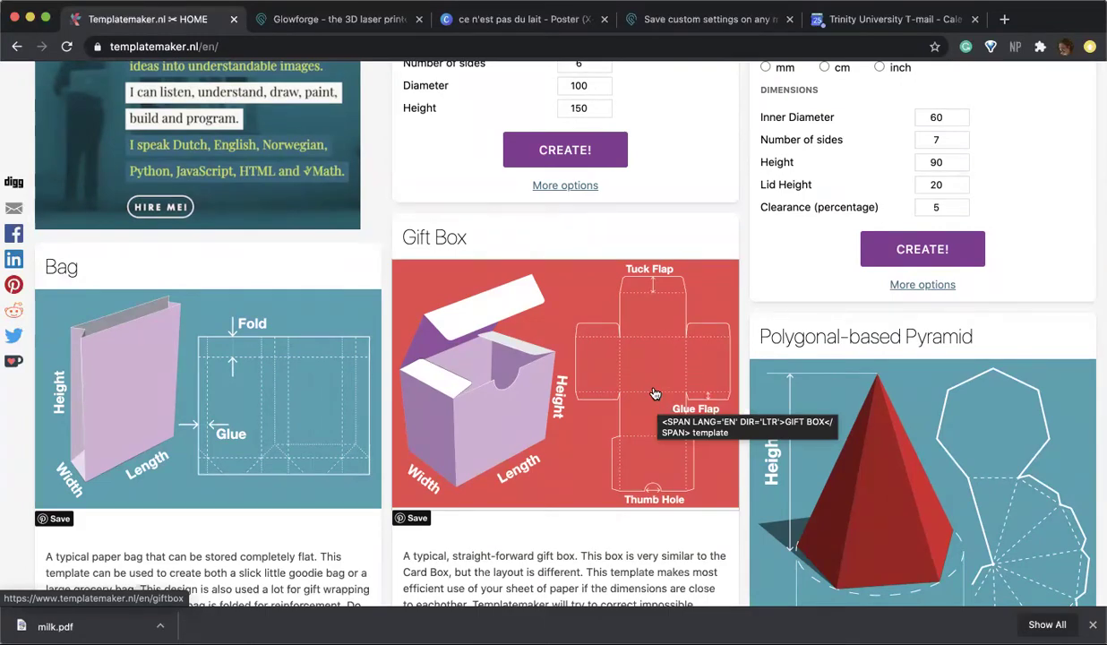
{"action": "scroll", "coordinate": [655, 394], "scroll_direction": "up", "scroll_amount": 15}
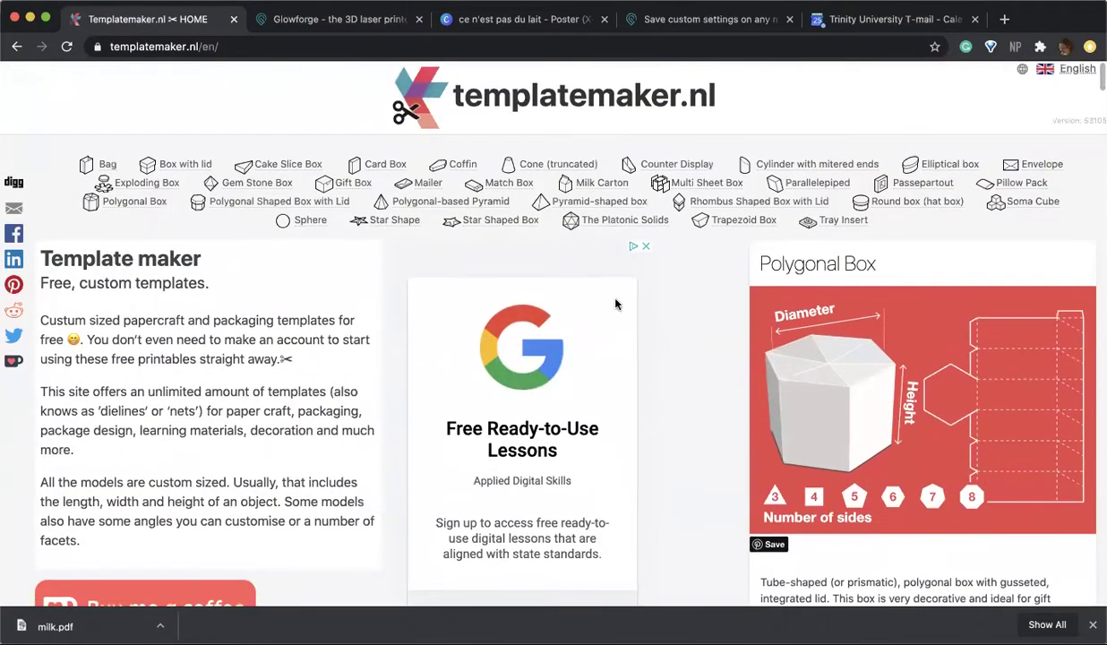
{"action": "left_click", "coordinate": [585, 184]}
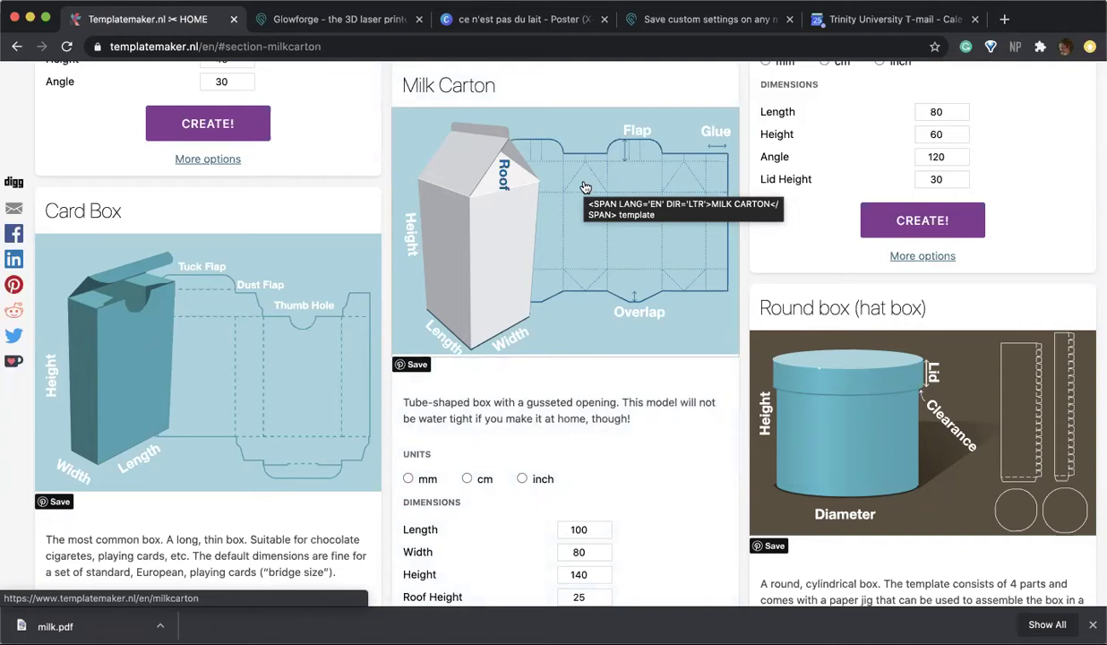
{"action": "scroll", "coordinate": [613, 447], "scroll_direction": "down", "scroll_amount": 2}
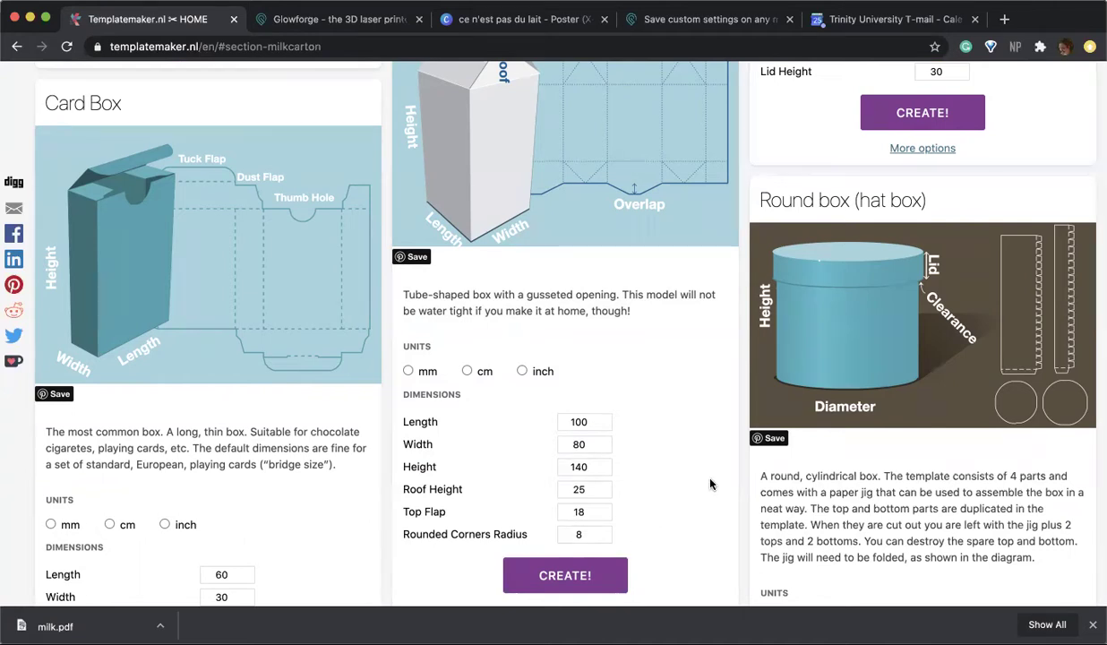
{"action": "scroll", "coordinate": [710, 485], "scroll_direction": "down", "scroll_amount": 2}
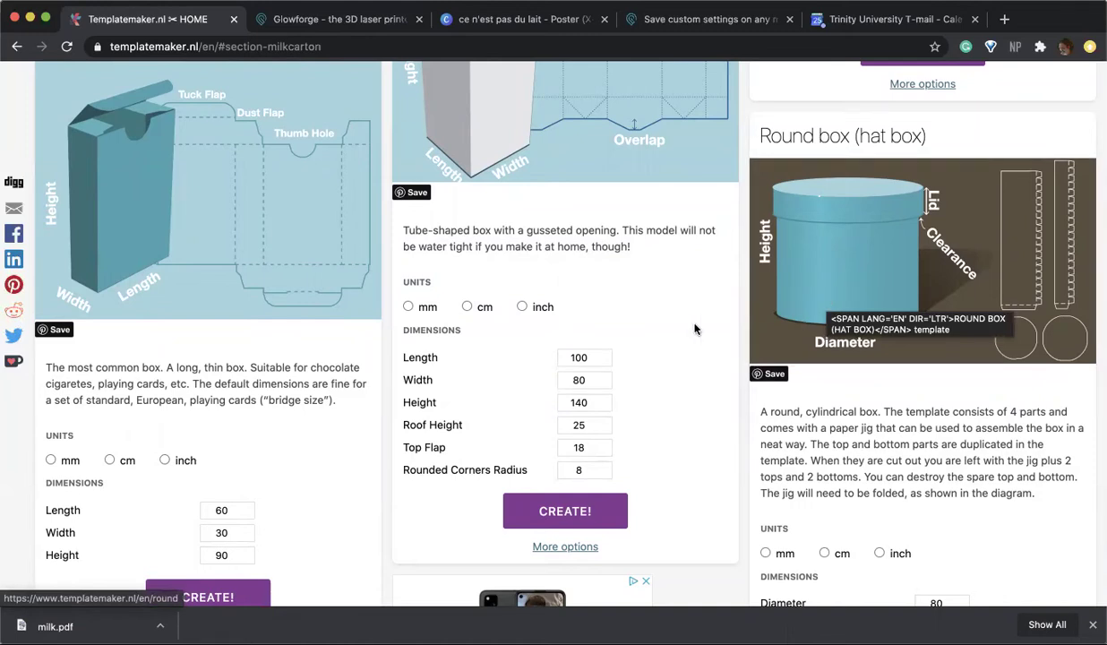
{"action": "scroll", "coordinate": [677, 313], "scroll_direction": "up", "scroll_amount": 3}
{"action": "scroll", "coordinate": [677, 315], "scroll_direction": "up", "scroll_amount": 1}
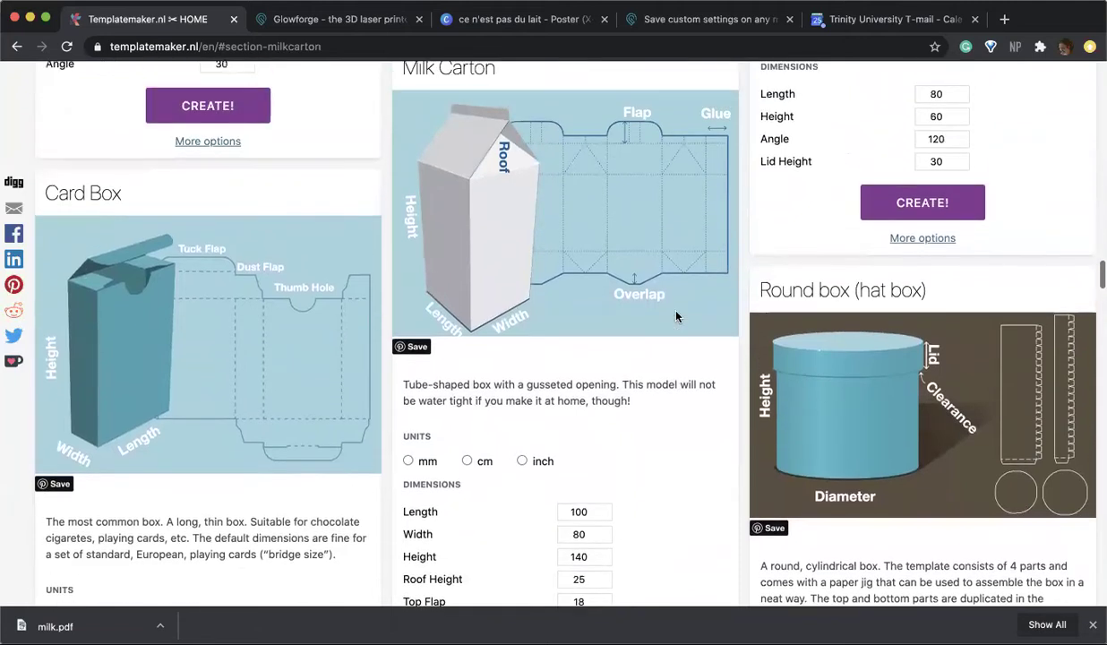
{"action": "scroll", "coordinate": [677, 316], "scroll_direction": "down", "scroll_amount": 3}
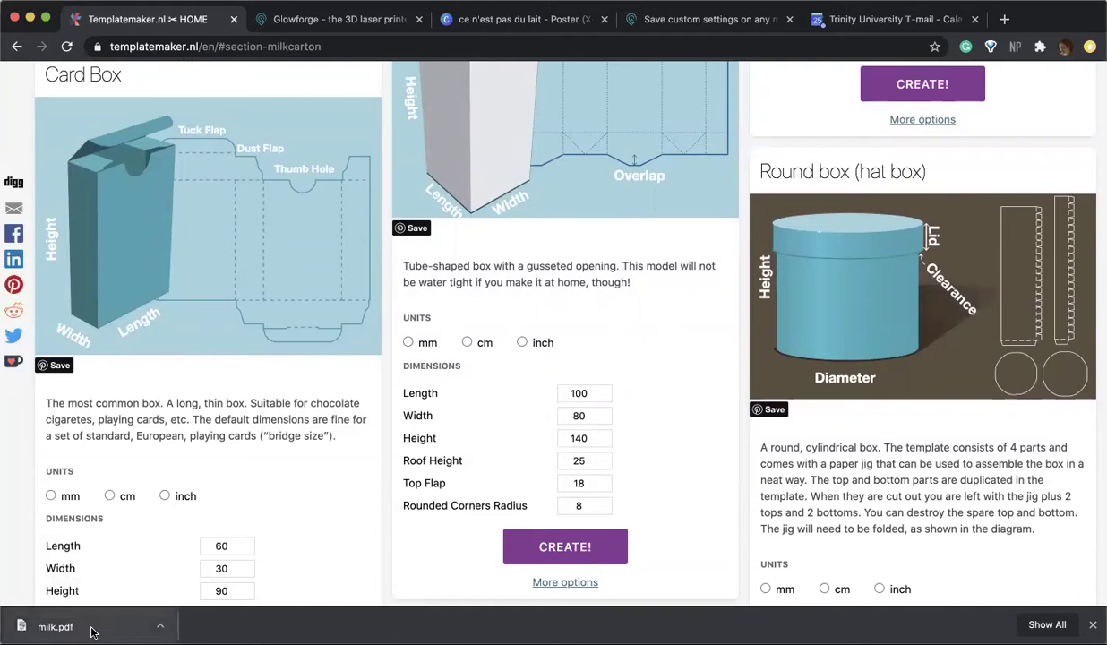
Step: Sign in to Glowforge and upload milk.pdf as the design 'milk'
{"action": "left_click", "coordinate": [302, 19]}
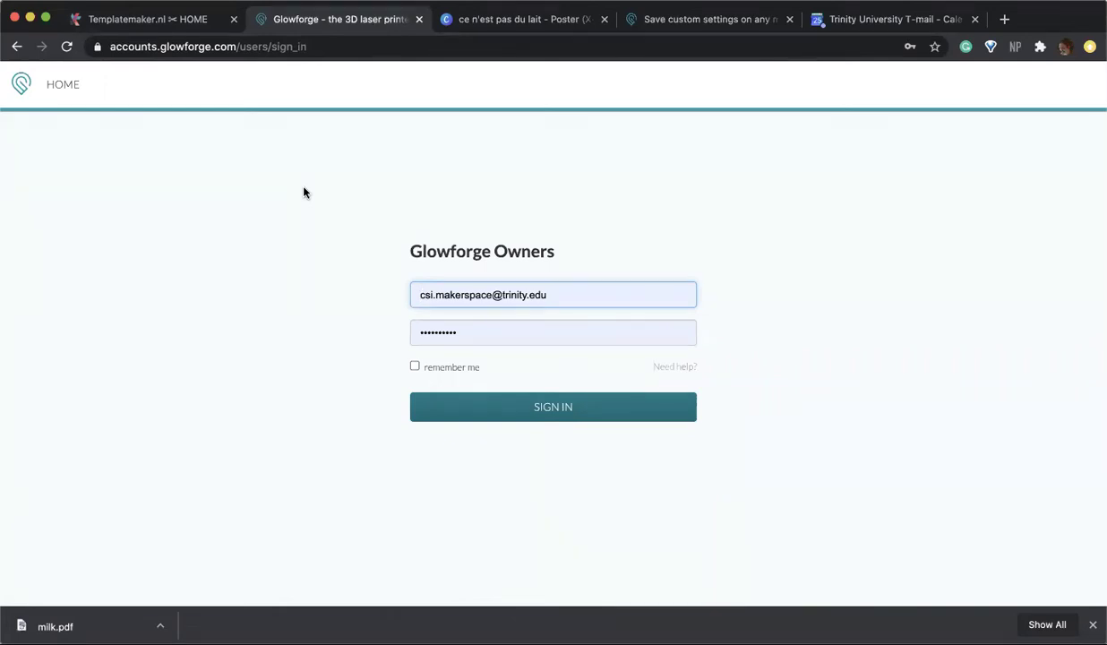
{"action": "left_click", "coordinate": [487, 415]}
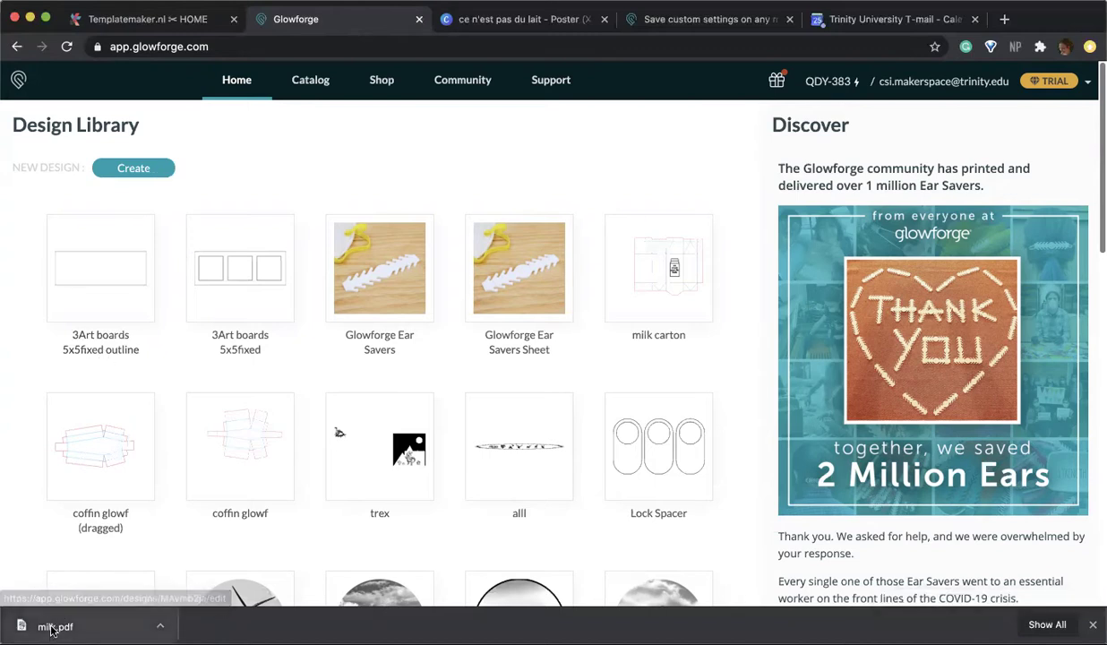
{"action": "left_click_drag", "start_coordinate": [52, 630], "coordinate": [132, 352]}
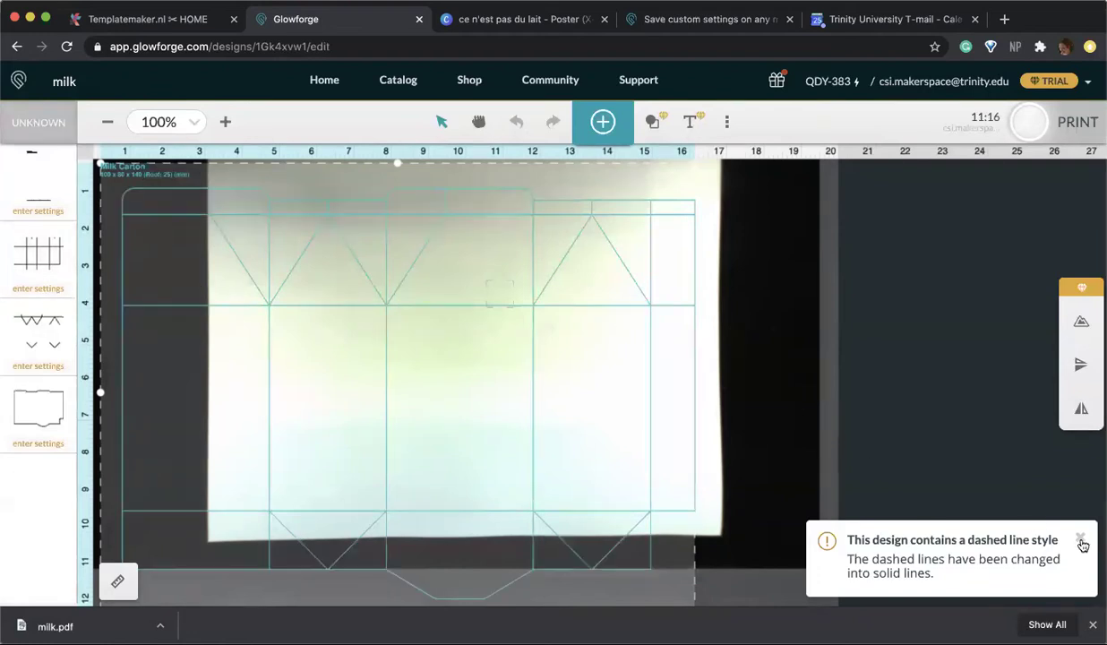
Step: Dismiss the dashed-line notice and shrink the carton design to fit inside the paper
{"action": "left_click", "coordinate": [1080, 540]}
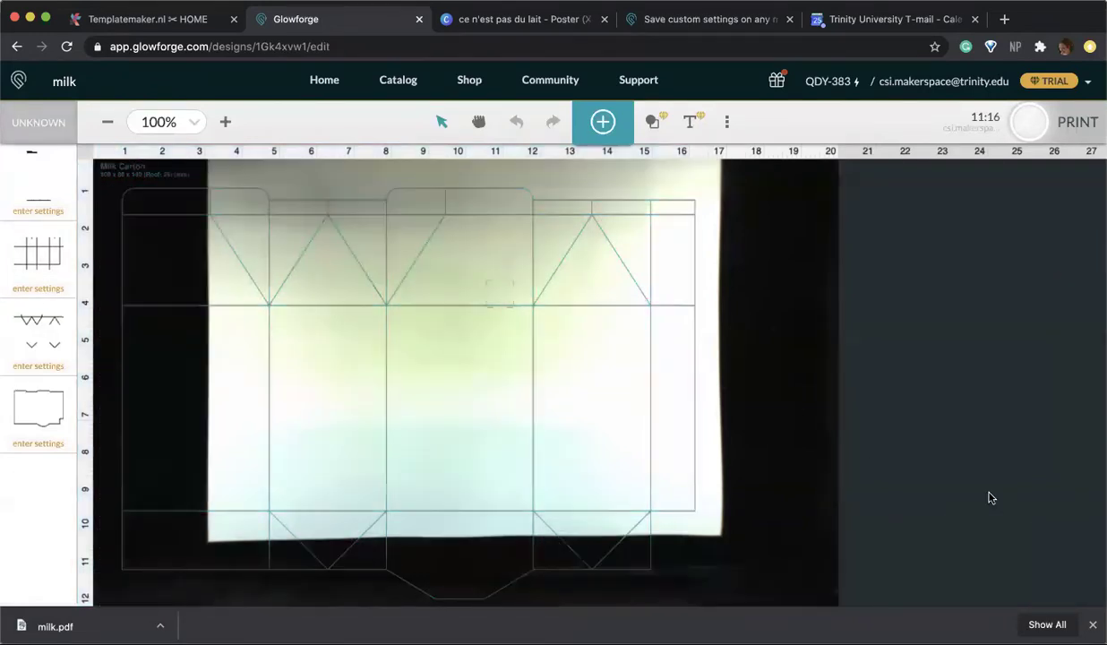
{"action": "left_click", "coordinate": [613, 386]}
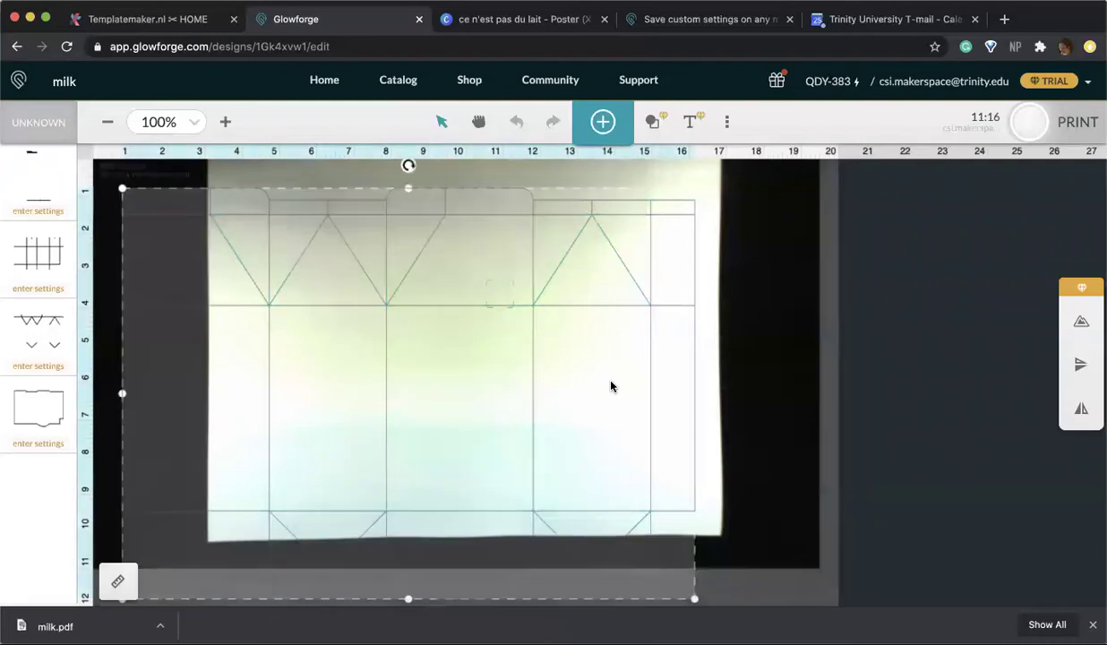
{"action": "scroll", "coordinate": [638, 371], "scroll_direction": "down", "scroll_amount": 4}
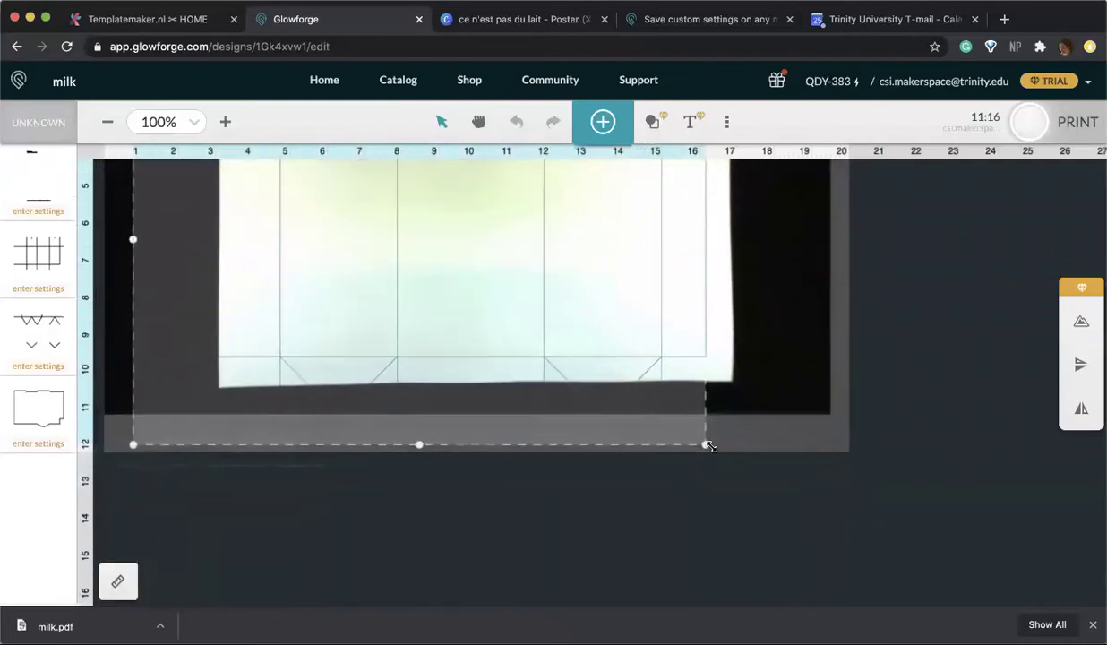
{"action": "left_click_drag", "start_coordinate": [707, 443], "coordinate": [594, 287]}
{"action": "scroll", "coordinate": [594, 288], "scroll_direction": "up", "scroll_amount": 5}
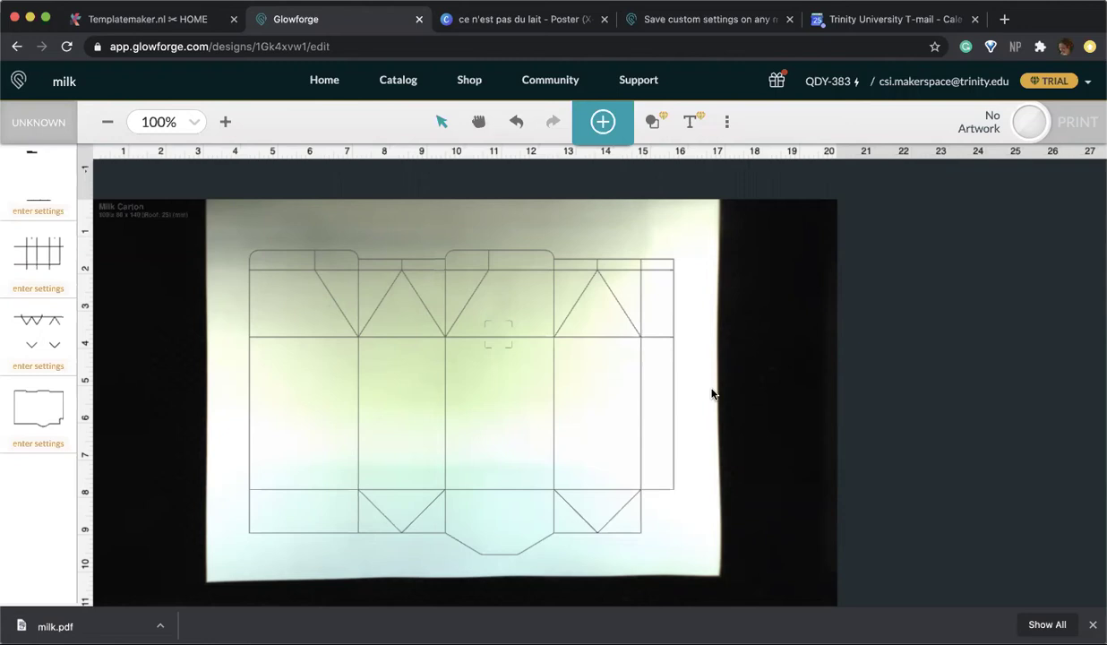
{"action": "left_click", "coordinate": [49, 125]}
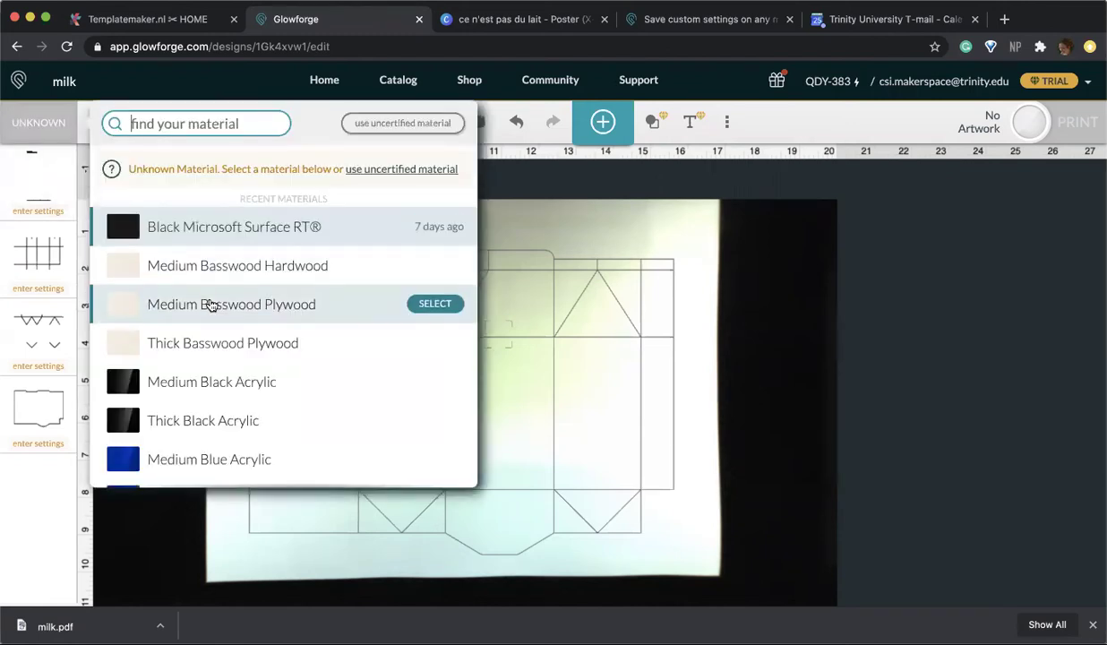
{"action": "scroll", "coordinate": [219, 388], "scroll_direction": "down", "scroll_amount": 3}
{"action": "scroll", "coordinate": [219, 387], "scroll_direction": "up", "scroll_amount": 3}
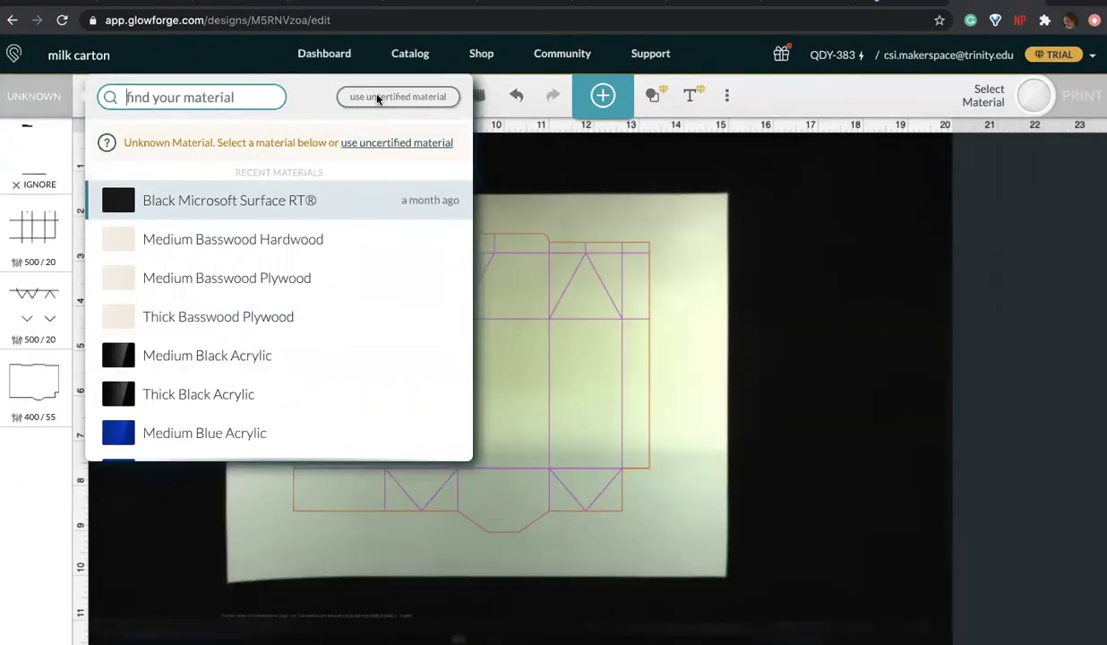
{"action": "left_click", "coordinate": [380, 98]}
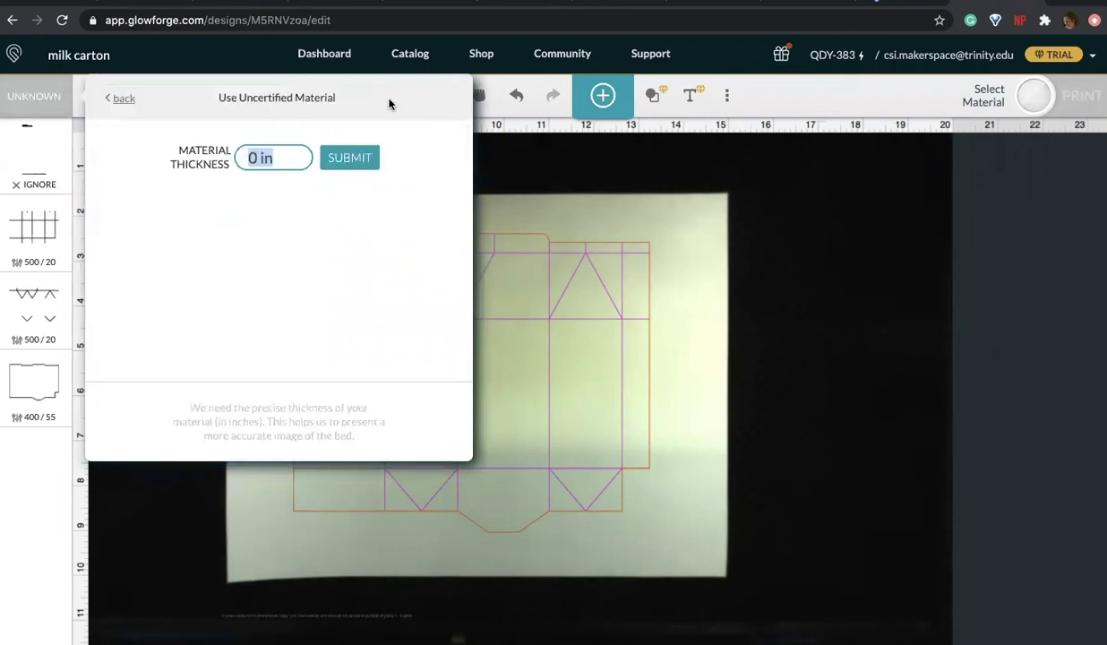
{"action": "type", "text": "0.012"}
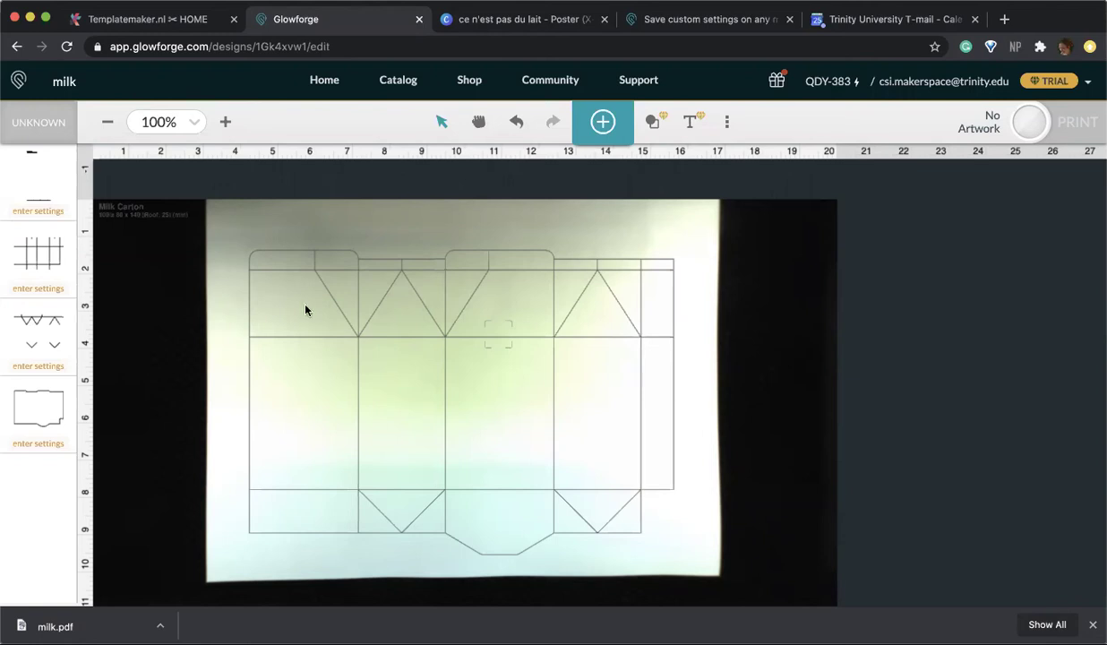
Step: Cut the carton's outer outline with the 'paper cut' setting: speed 400, power 55
{"action": "left_click", "coordinate": [46, 253]}
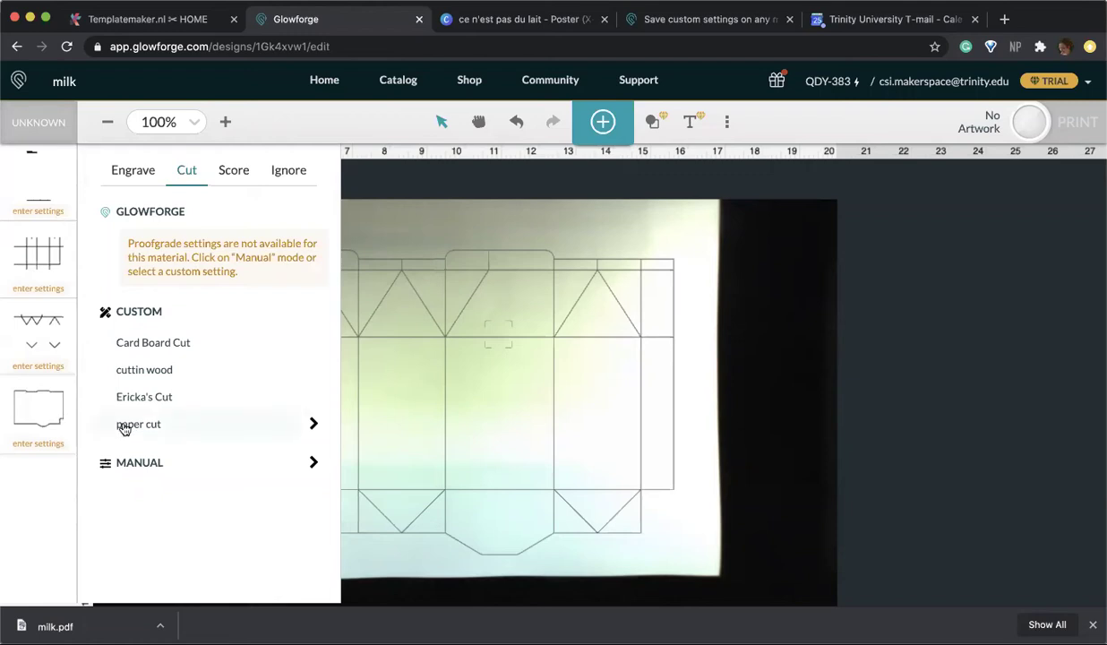
{"action": "left_click", "coordinate": [179, 425]}
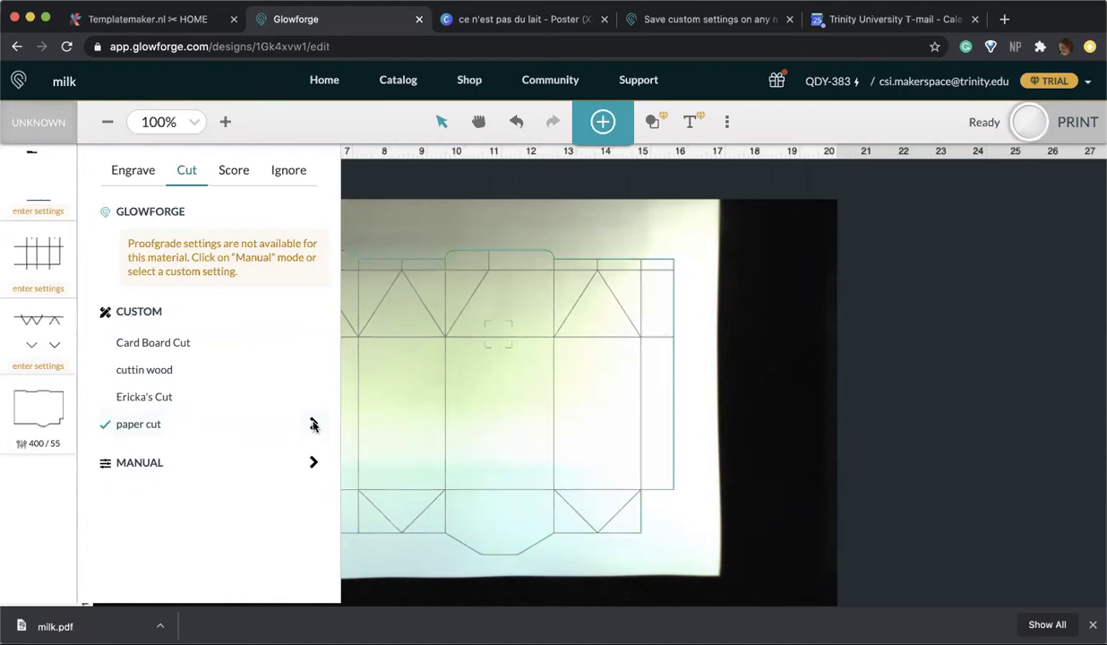
{"action": "left_click", "coordinate": [312, 424]}
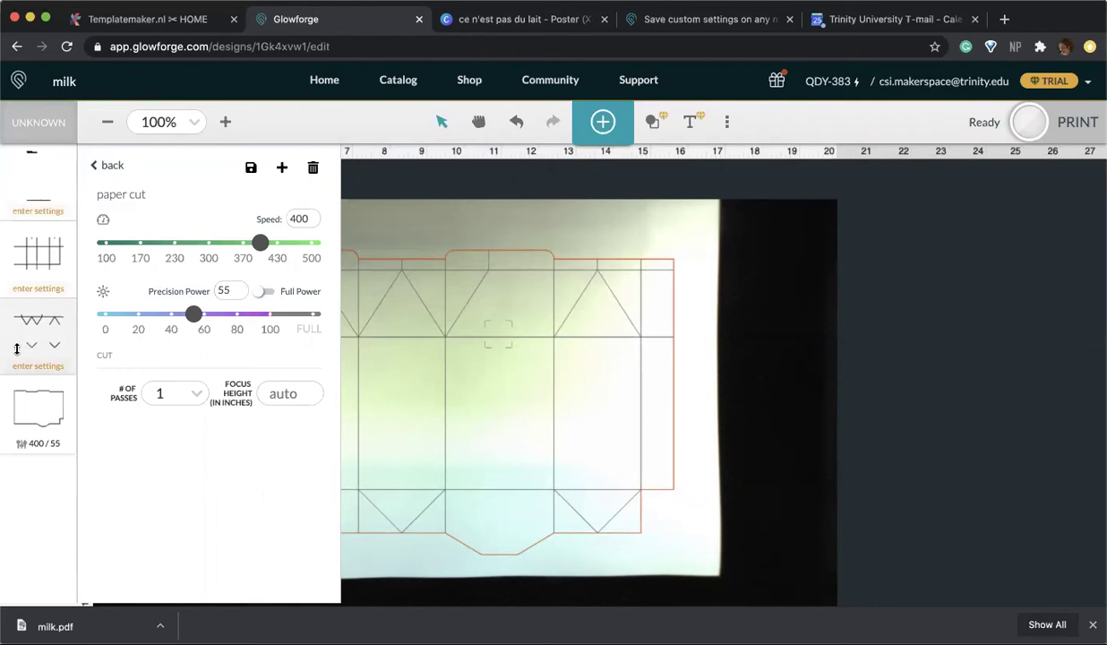
Step: Score the diagonal fold lines with the 'paper' setting at 500 / 20
{"action": "left_click", "coordinate": [19, 339]}
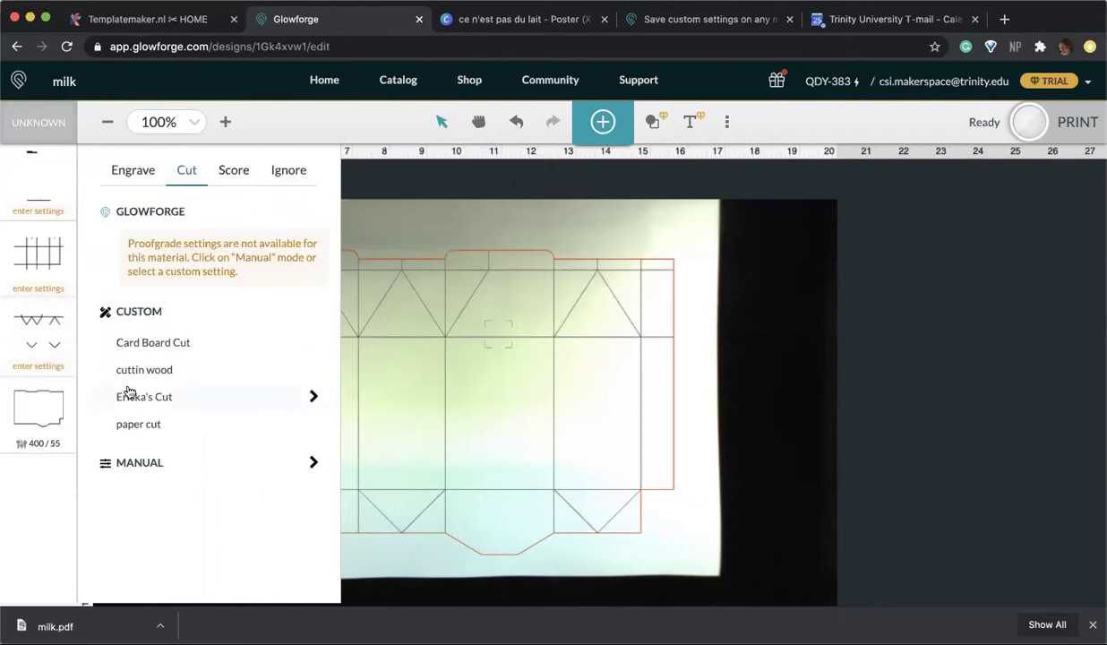
{"action": "left_click", "coordinate": [229, 175]}
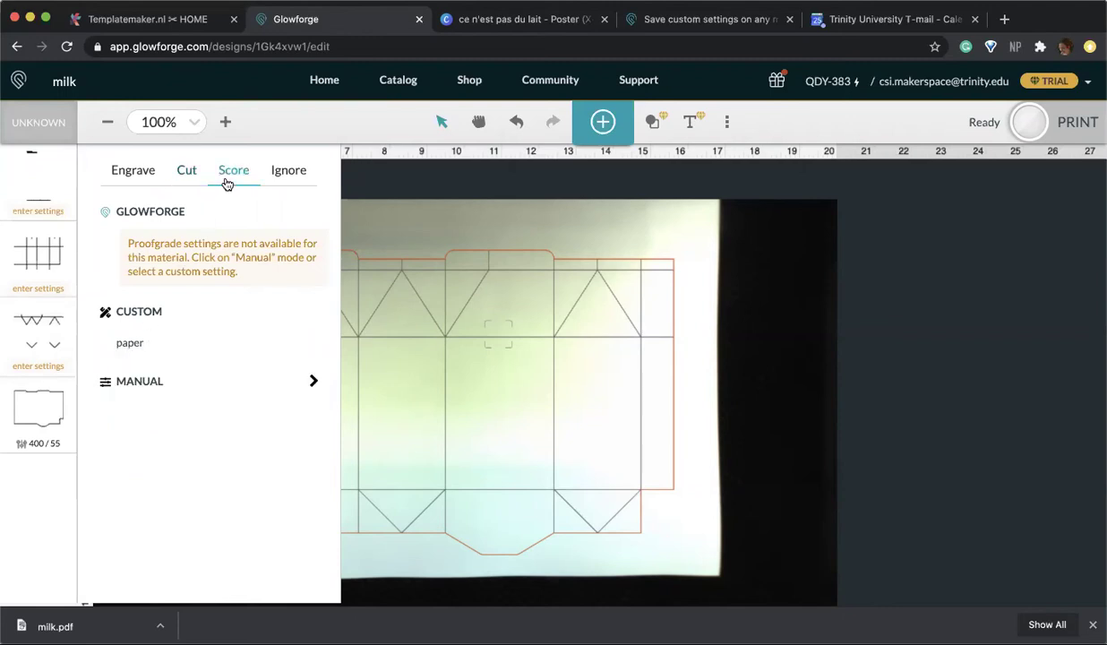
{"action": "left_click", "coordinate": [205, 342]}
Step: Cut the grid lines with the 'paper cut' setting at 400 / 55
{"action": "left_click", "coordinate": [49, 258]}
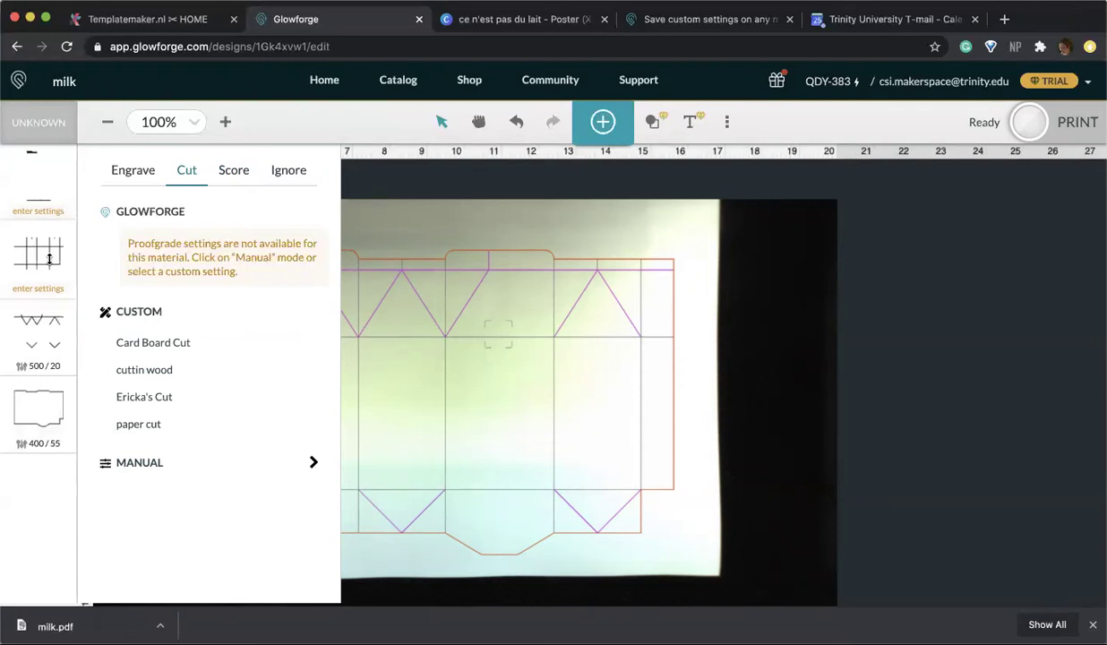
{"action": "left_click", "coordinate": [154, 424]}
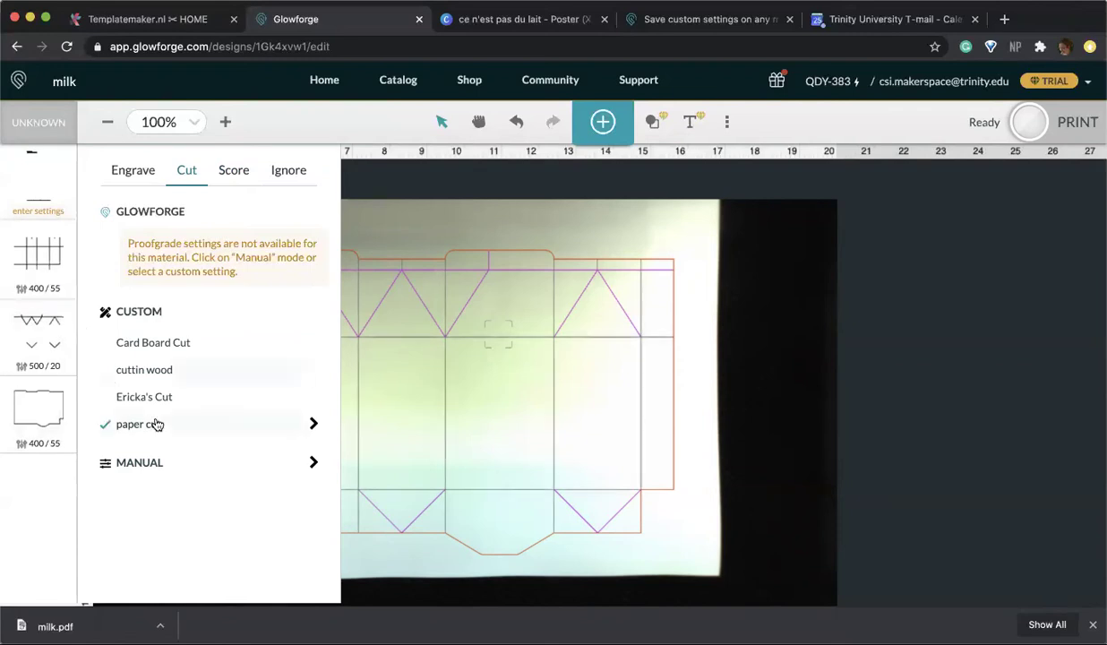
{"action": "left_click", "coordinate": [54, 181]}
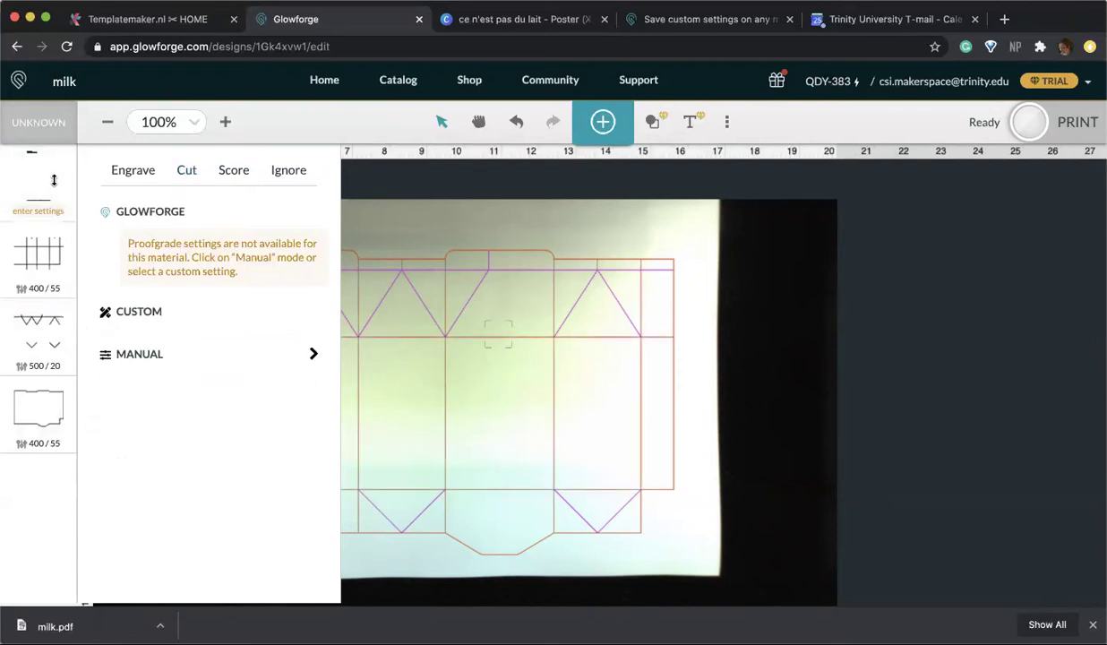
Step: Set the short top line step to Ignore
{"action": "left_click", "coordinate": [565, 224]}
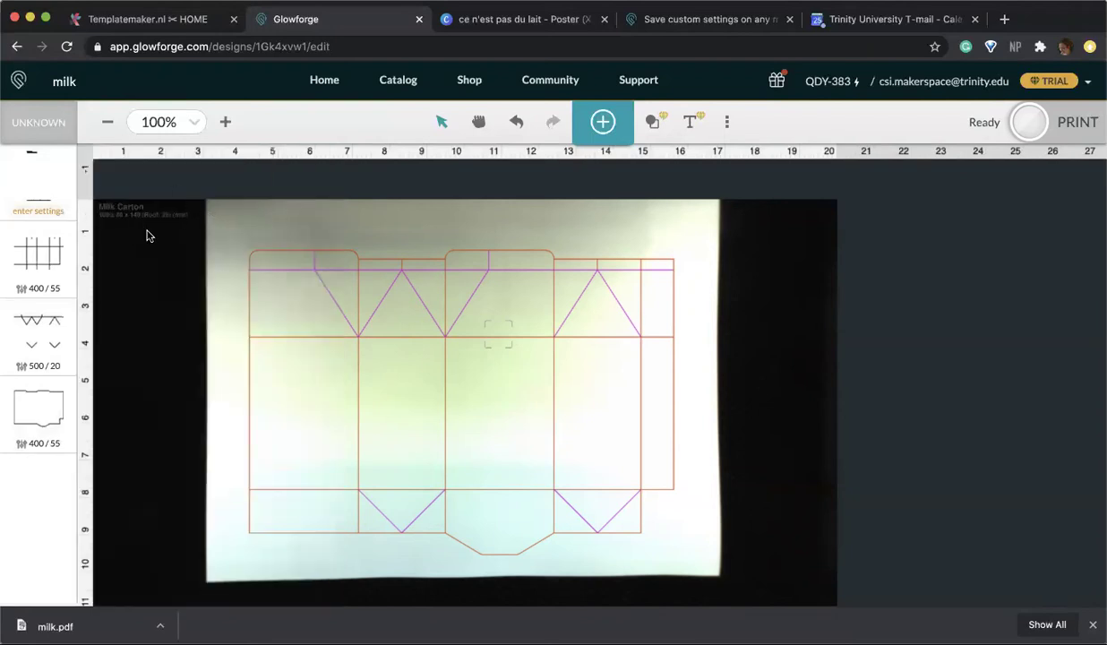
{"action": "left_click", "coordinate": [49, 185]}
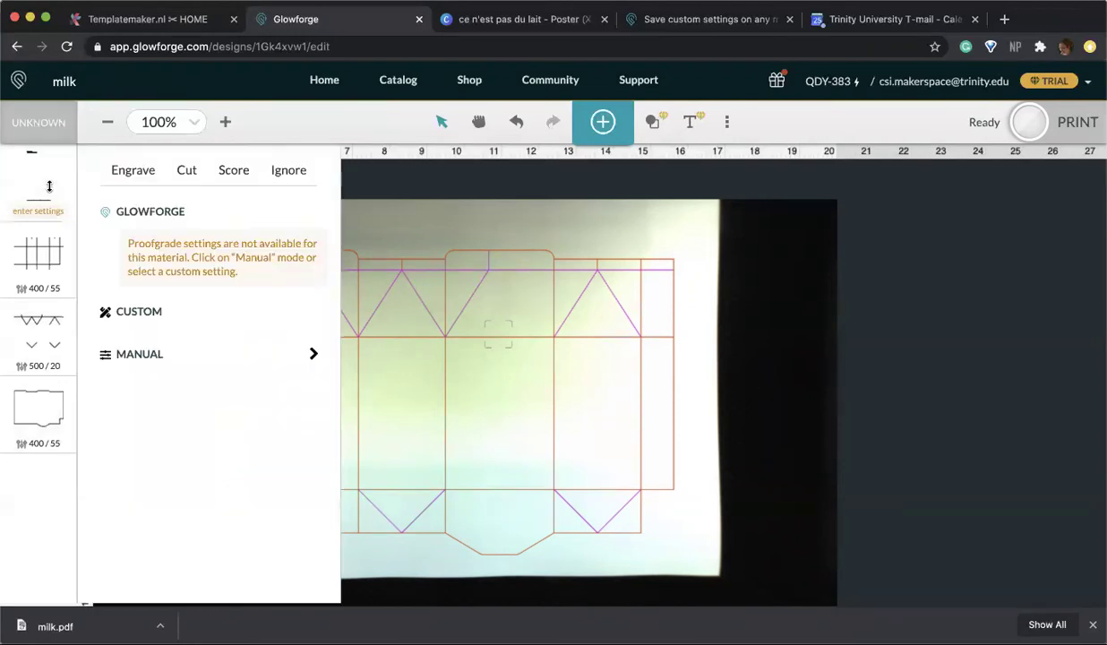
{"action": "left_click", "coordinate": [294, 180]}
{"action": "left_click", "coordinate": [761, 237]}
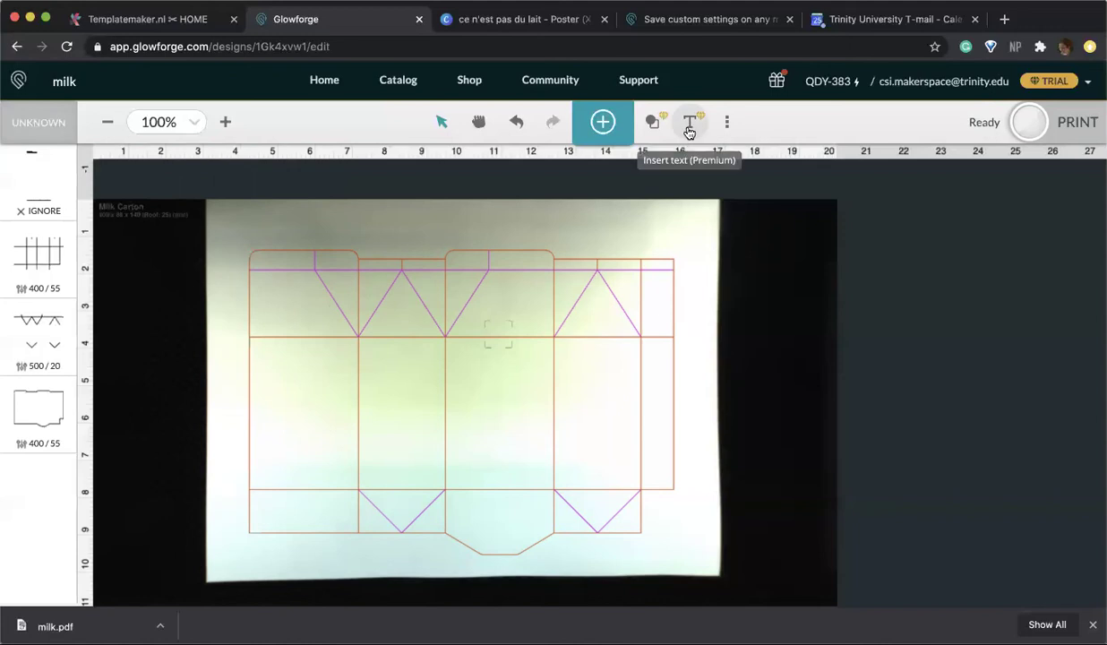
Step: Upload the 'ce n'est pas du lait' milk-carton graphic from a file
{"action": "left_click", "coordinate": [612, 141]}
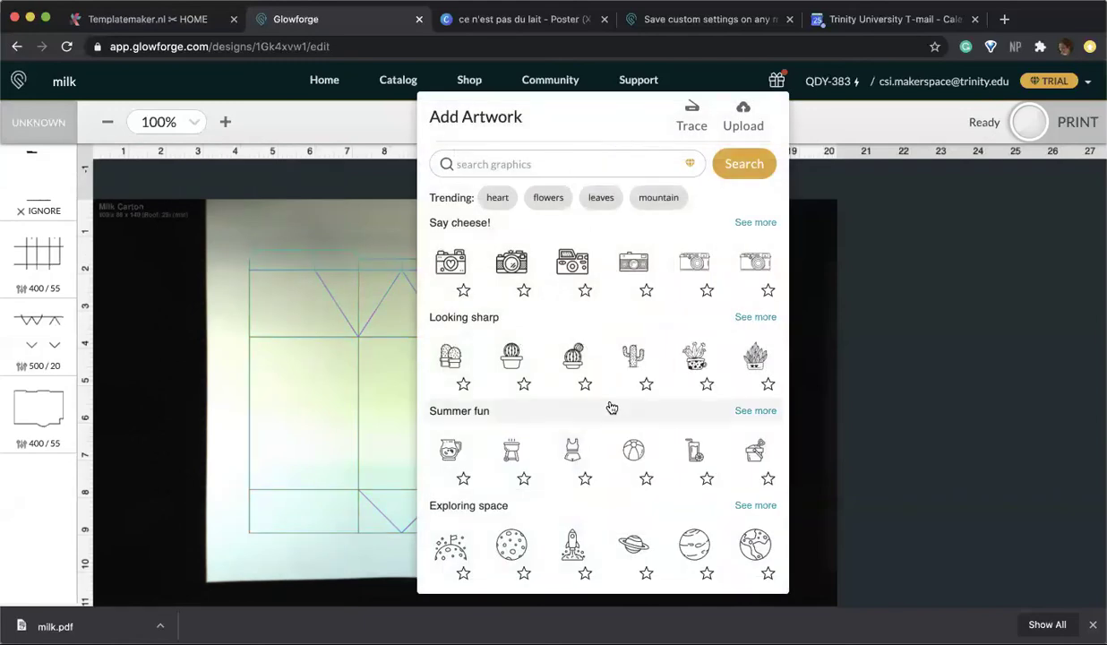
{"action": "left_click", "coordinate": [749, 124]}
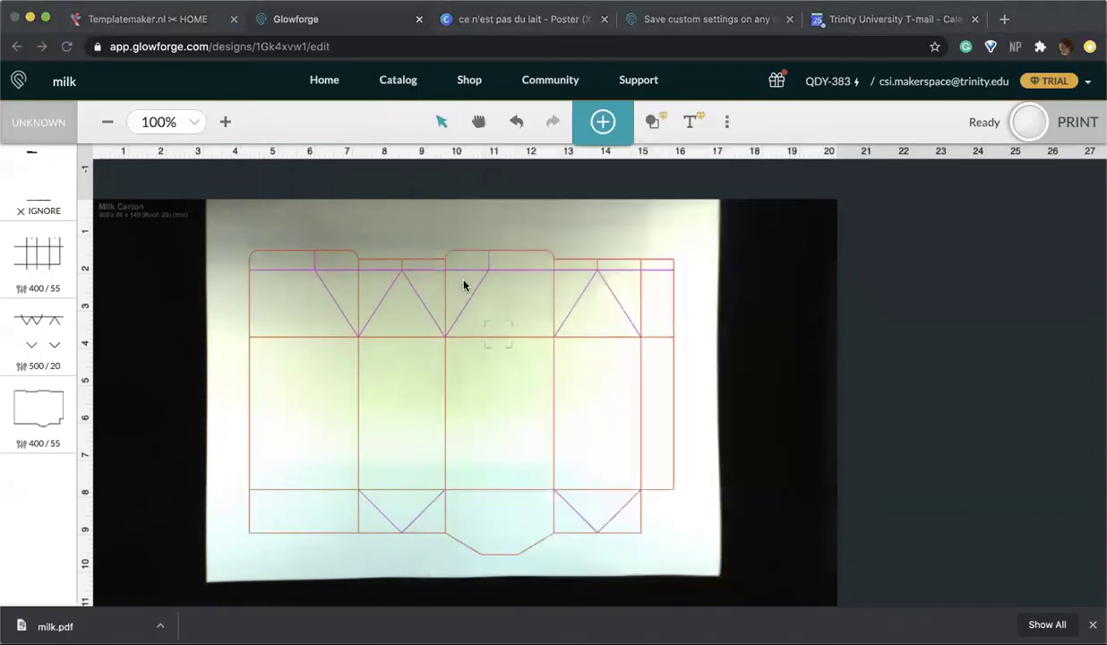
{"action": "key", "text": "Return"}
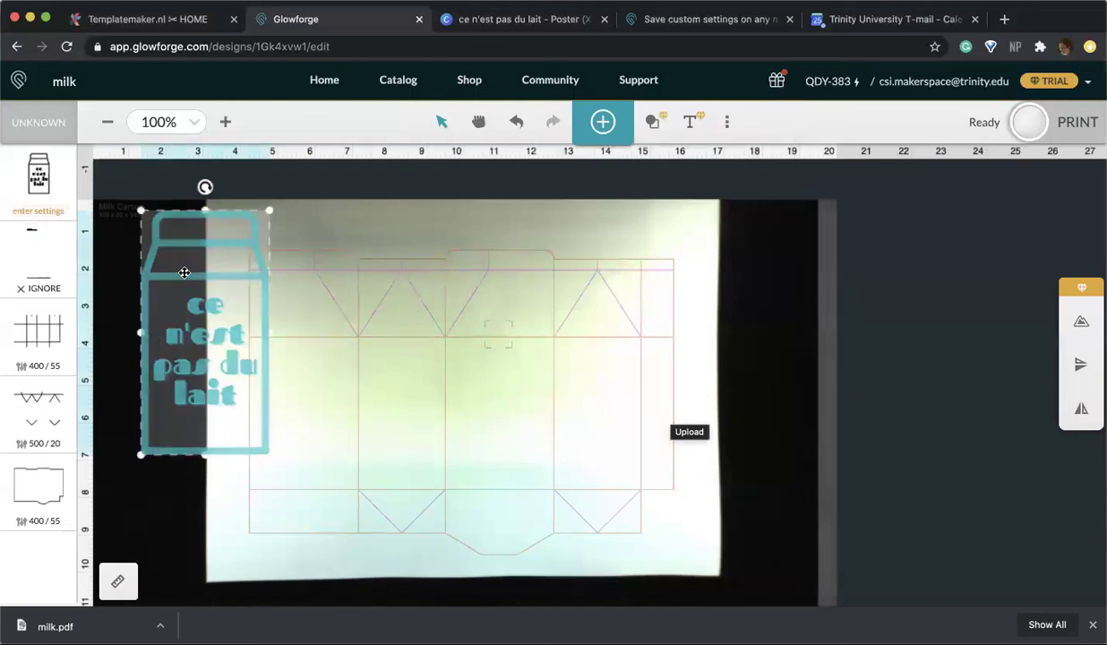
Step: Scale the graphic down and place it in the carton's centre front panel
{"action": "left_click_drag", "start_coordinate": [186, 271], "coordinate": [474, 346]}
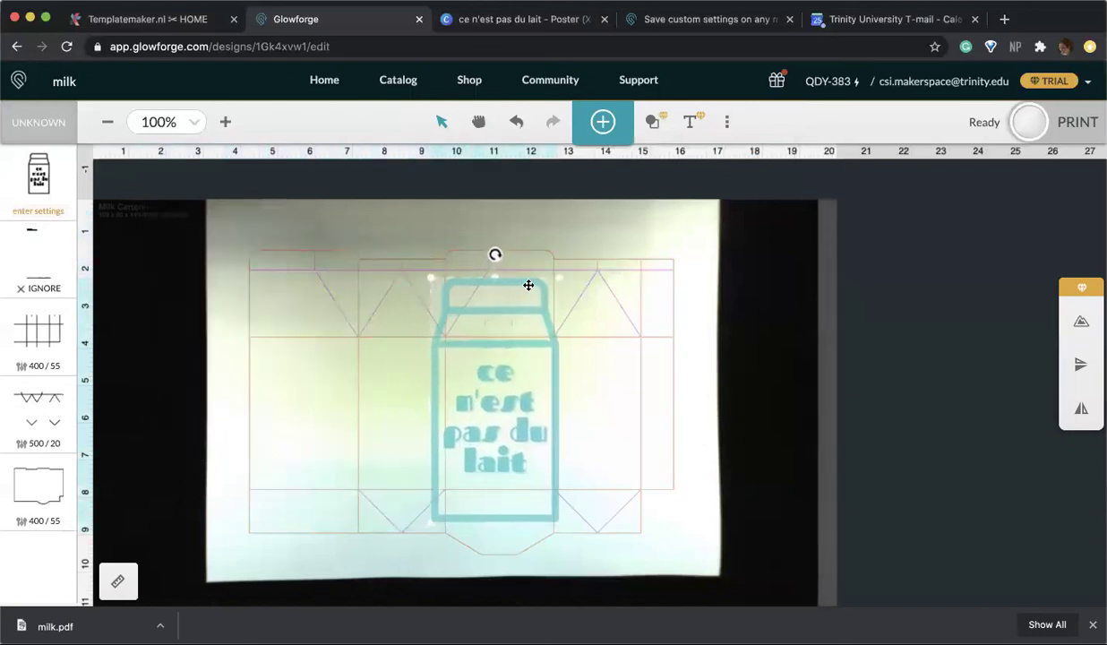
{"action": "left_click_drag", "start_coordinate": [554, 280], "coordinate": [487, 353]}
{"action": "left_click_drag", "start_coordinate": [463, 432], "coordinate": [502, 377]}
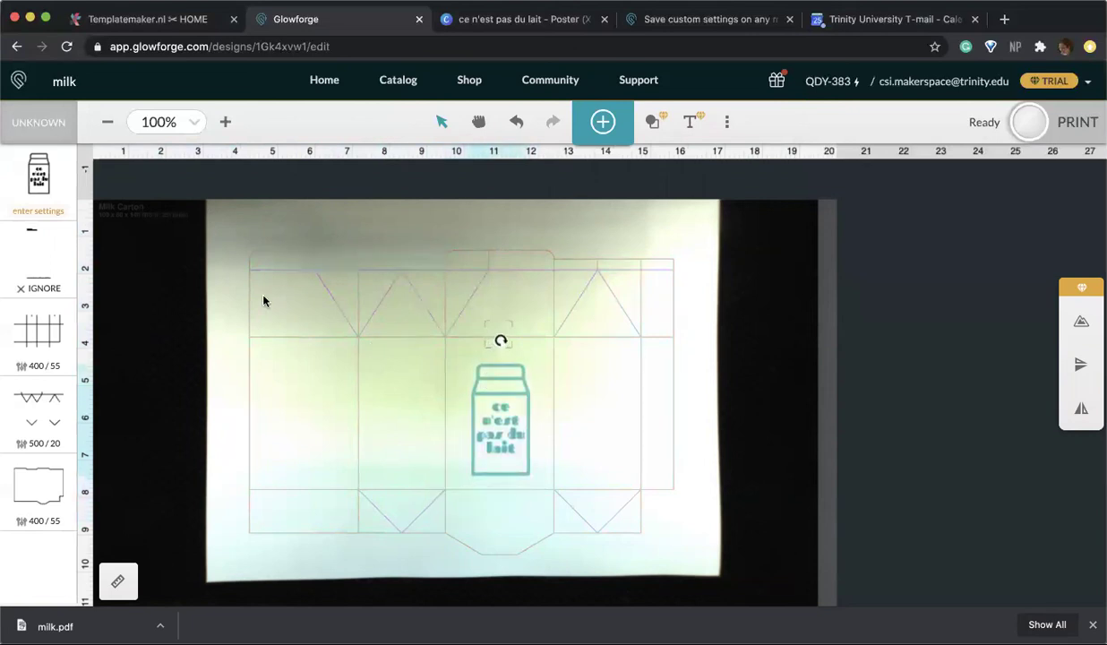
Step: Engrave the milk-carton graphic with 'paper engraving -light' at 1500 / 25
{"action": "left_click", "coordinate": [56, 197]}
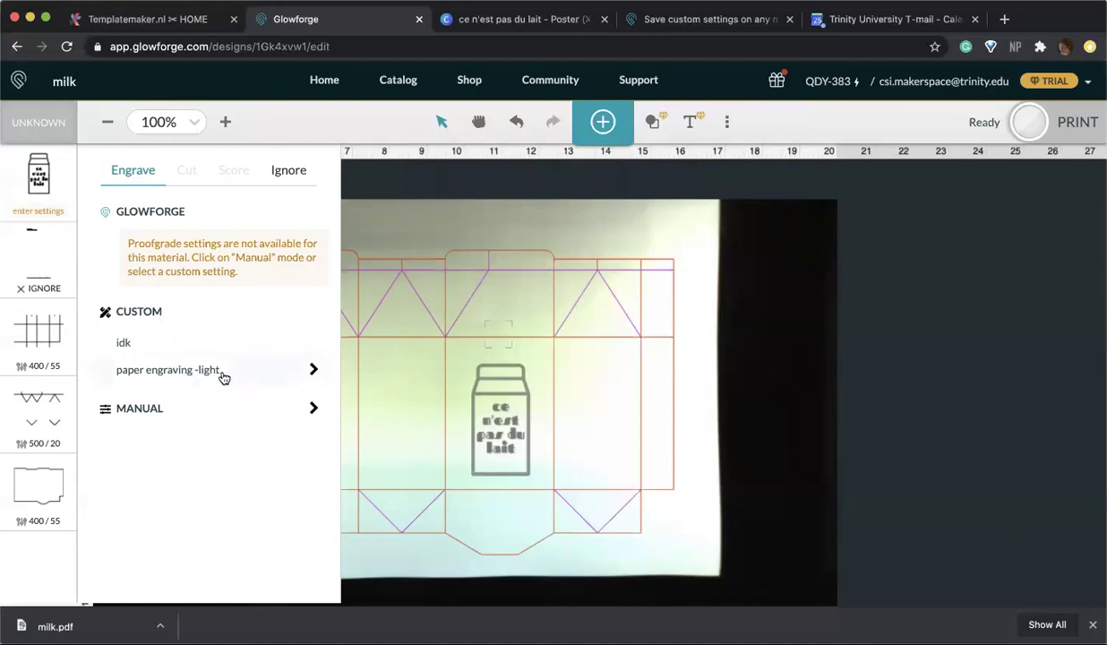
{"action": "left_click", "coordinate": [223, 377]}
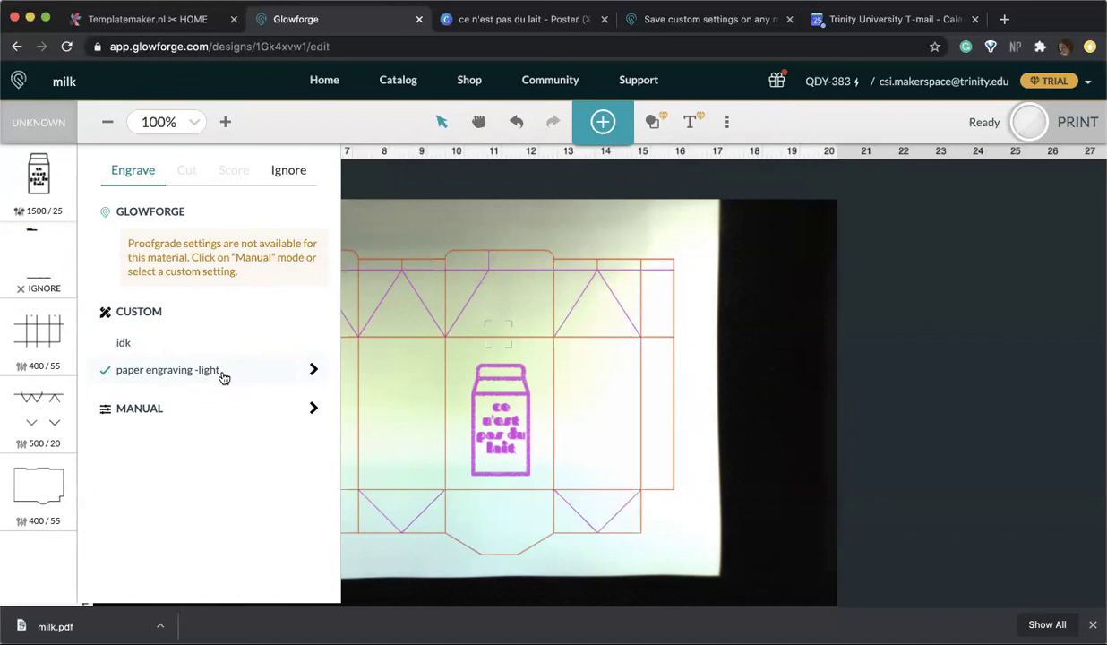
{"action": "left_click", "coordinate": [482, 399]}
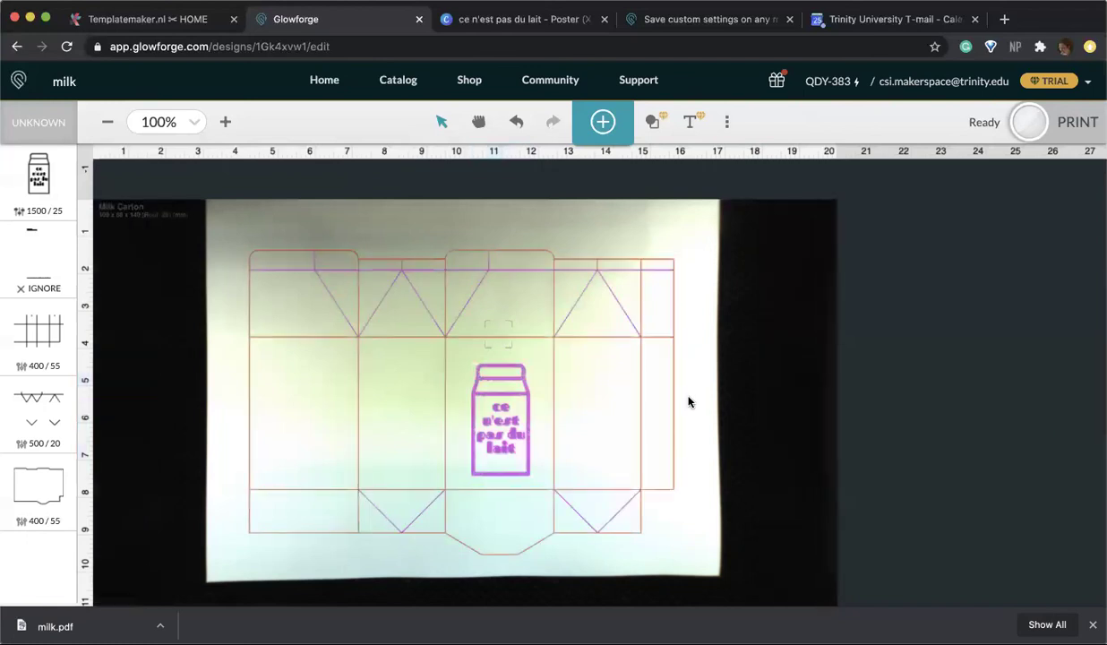
Step: Start the print job, estimated at 10 minutes 16 seconds
{"action": "left_click", "coordinate": [1029, 130]}
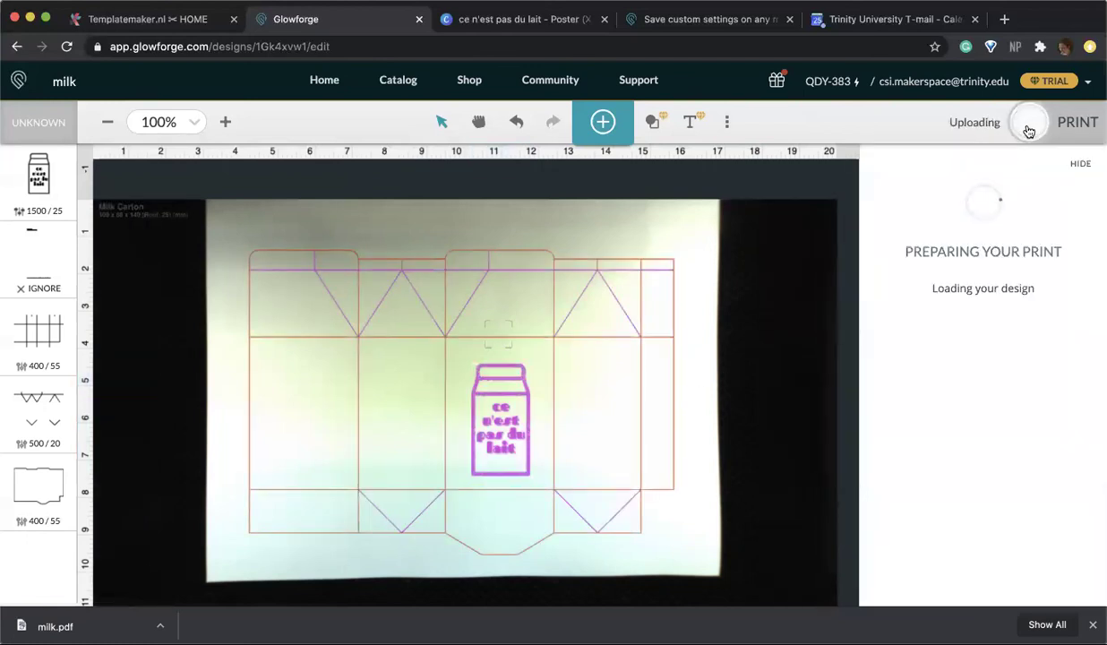